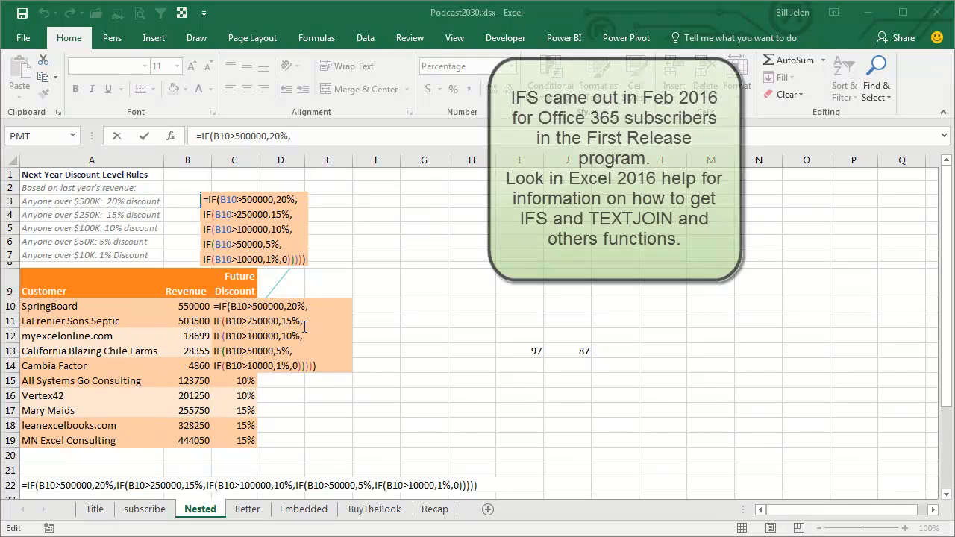
# - Close the nested IF formula in C10 and examine the IFS formula in E10 on the Nested sheet
pyautogui.hotkey('ctrl', 'Return')
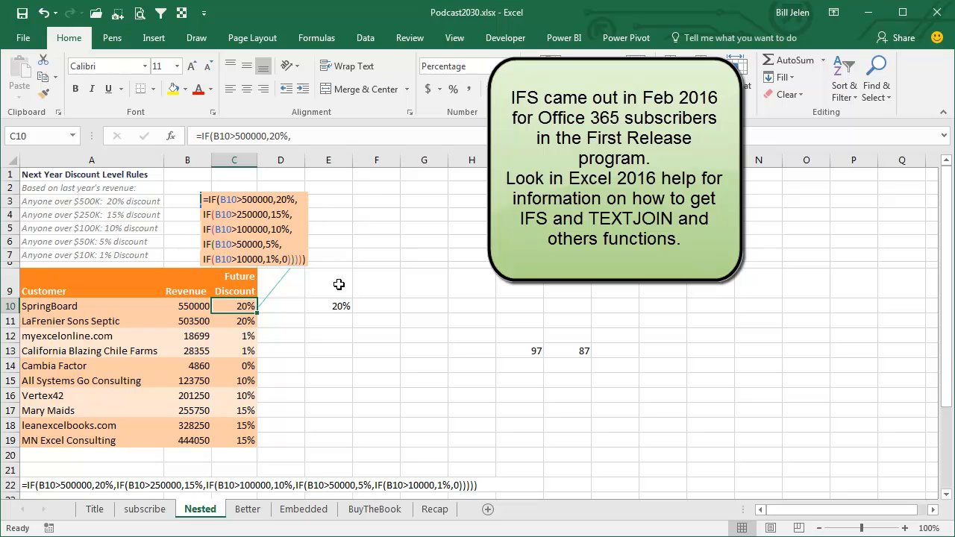
pyautogui.click(338, 306)
pyautogui.press('F2')
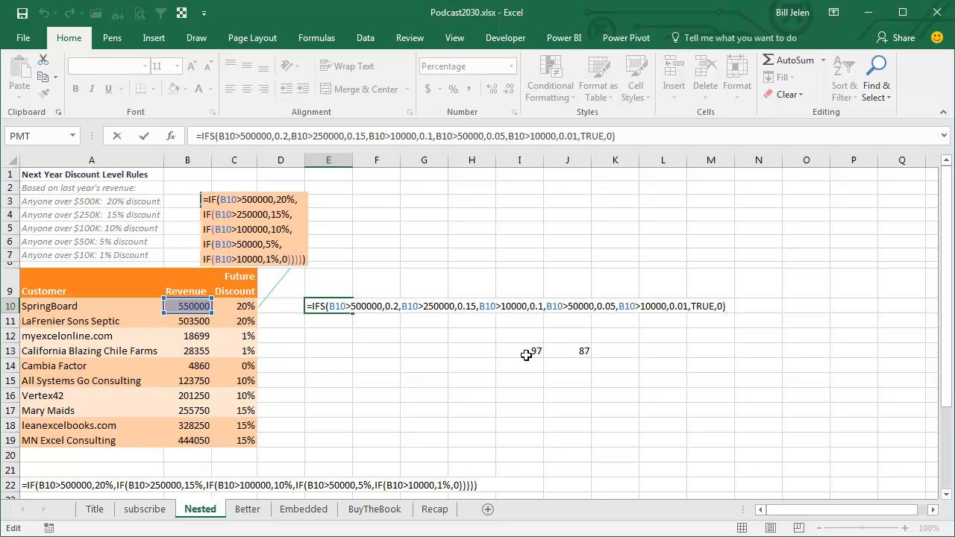
pyautogui.hotkey('ctrl', 'Return')
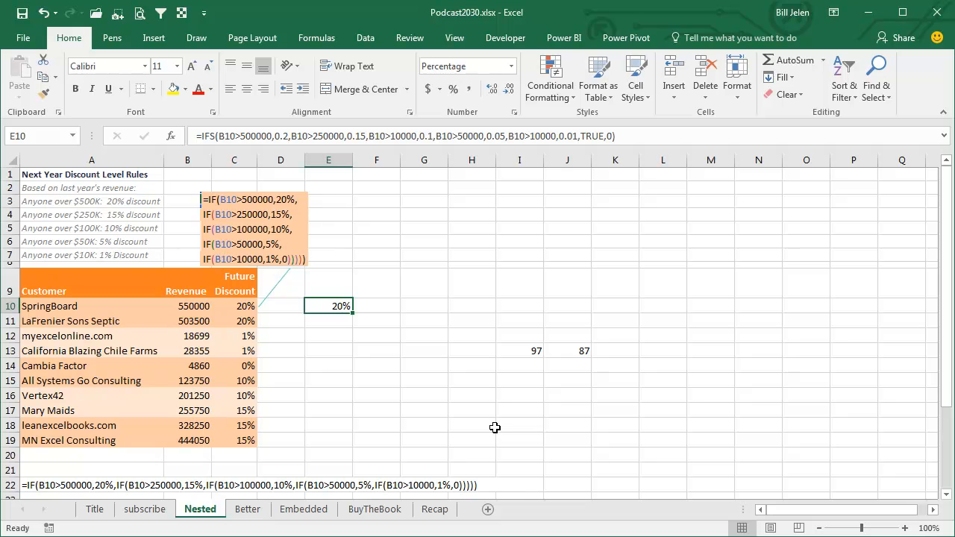
# - On the Better sheet, fill the lookup table's first two rows with sales 0 at 0% and 10000 at 1%
pyautogui.click(248, 510)
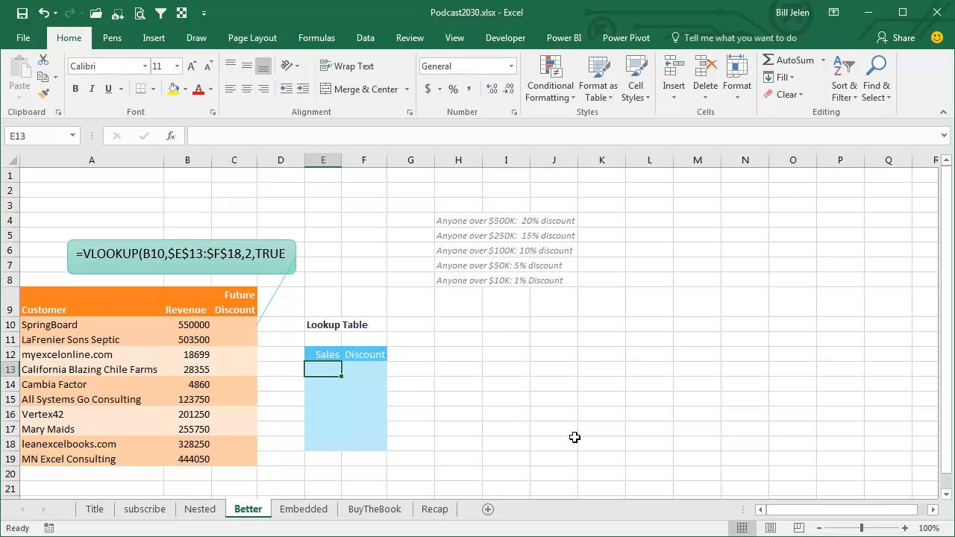
pyautogui.write('0')
pyautogui.press('Tab')
pyautogui.write('0')
pyautogui.press('Return')
pyautogui.write('10000')
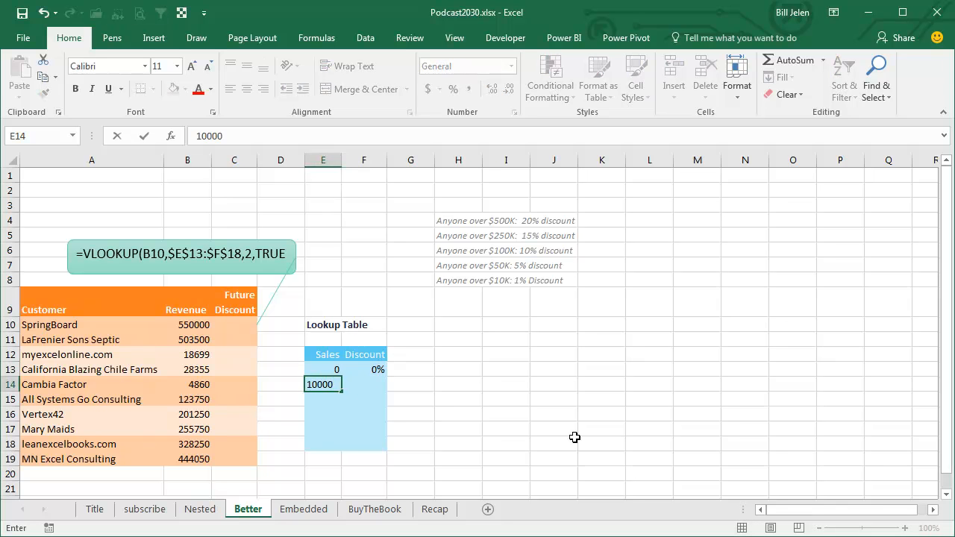
pyautogui.press('Tab')
pyautogui.write('1')
pyautogui.press('Return')
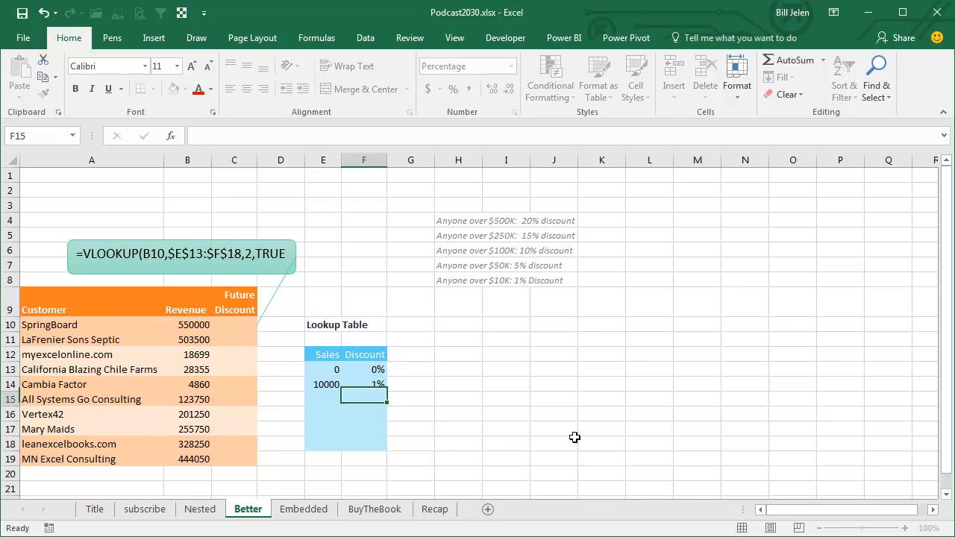
# - Add lookup table rows for sales of 50000 at 5% and 100000 at 10%
pyautogui.write('50000')
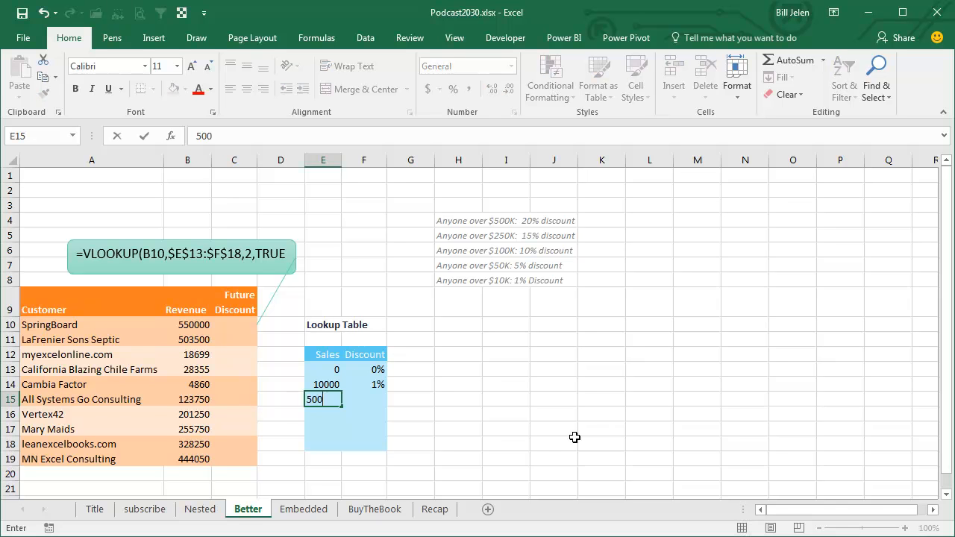
pyautogui.press('Tab')
pyautogui.write('5')
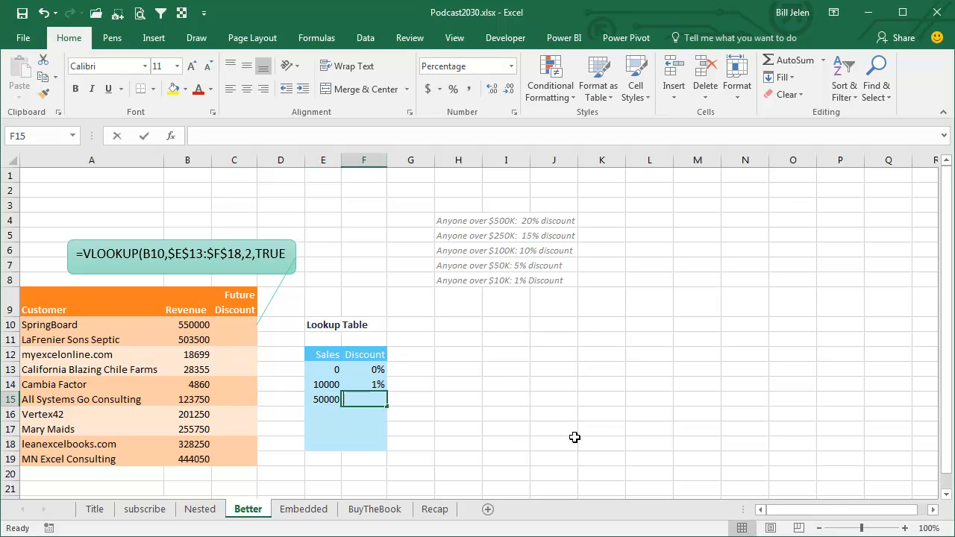
pyautogui.press('Return')
pyautogui.write('100000')
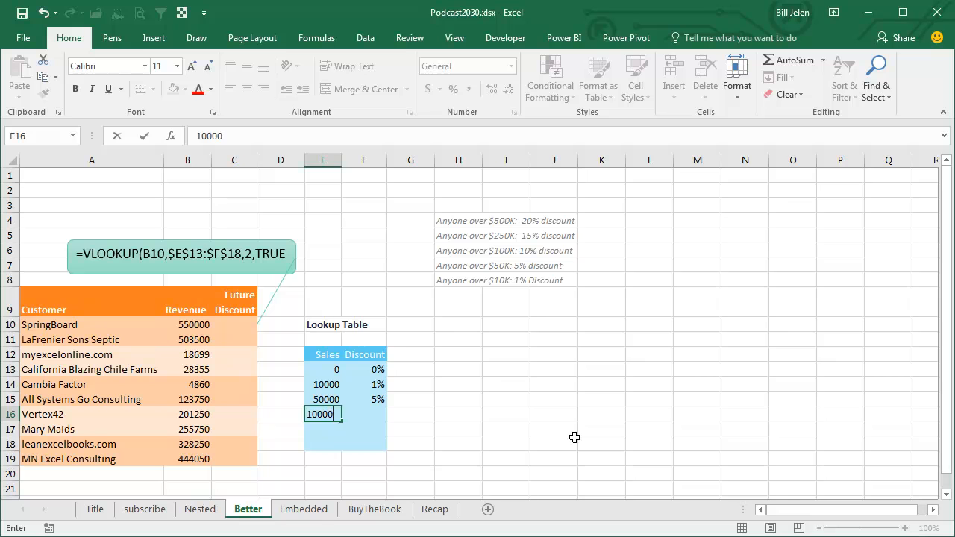
pyautogui.press('Tab')
pyautogui.write('10')
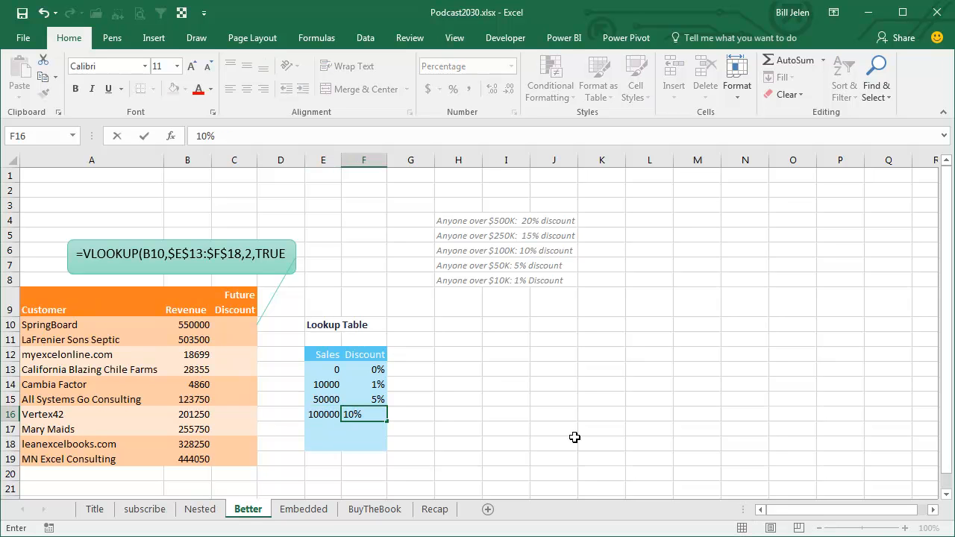
pyautogui.press('Return')
# - Complete the lookup table with sales of 250000 at 15% and 500000 at 20%
pyautogui.write('250000')
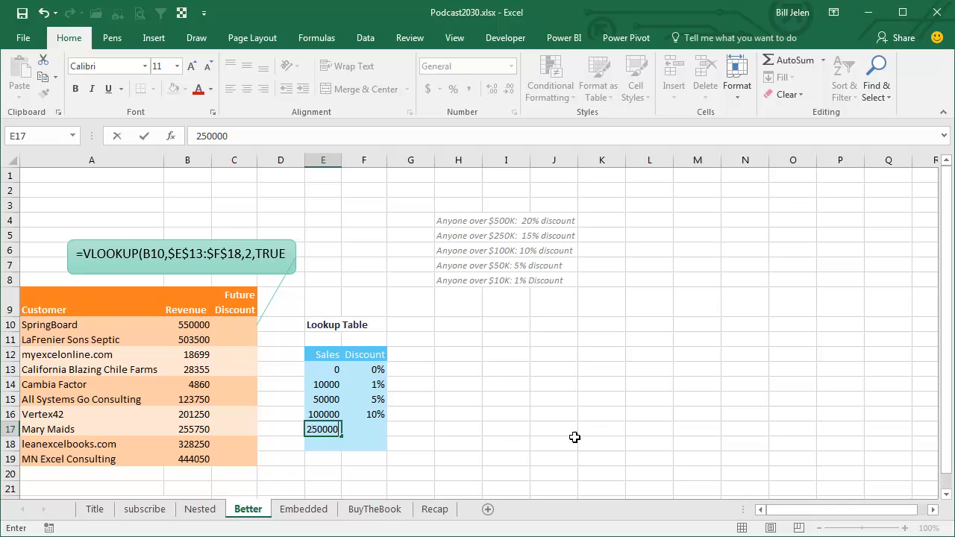
pyautogui.press('Tab')
pyautogui.write('15')
pyautogui.press('Return')
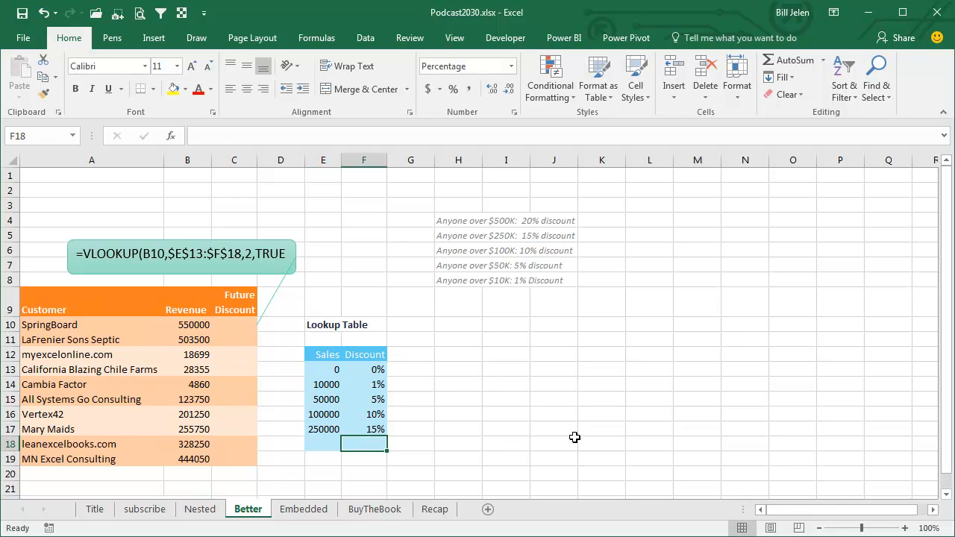
pyautogui.write('500000')
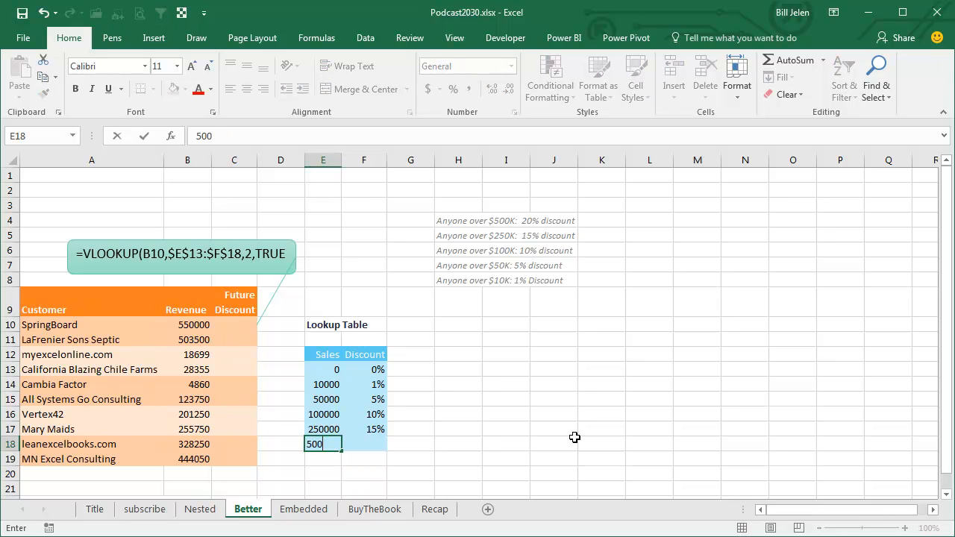
pyautogui.press('Tab')
pyautogui.write('20')
pyautogui.press('Up')
# - Start a VLOOKUP formula in C10 with SpringBoard's revenue in B10 as the lookup value
pyautogui.press('Up')
pyautogui.press('Left')
pyautogui.press('Up')
pyautogui.press('Up')
pyautogui.press('Up')
pyautogui.press('Up')
pyautogui.press('Up')
pyautogui.press('Left')
pyautogui.press('Left')
pyautogui.press('Up')
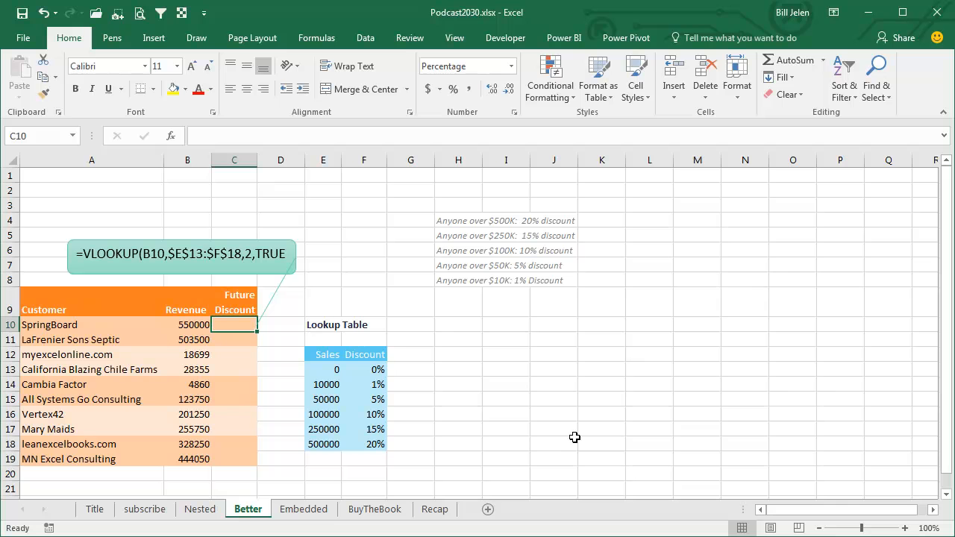
pyautogui.write('=VL')
pyautogui.press('Tab')
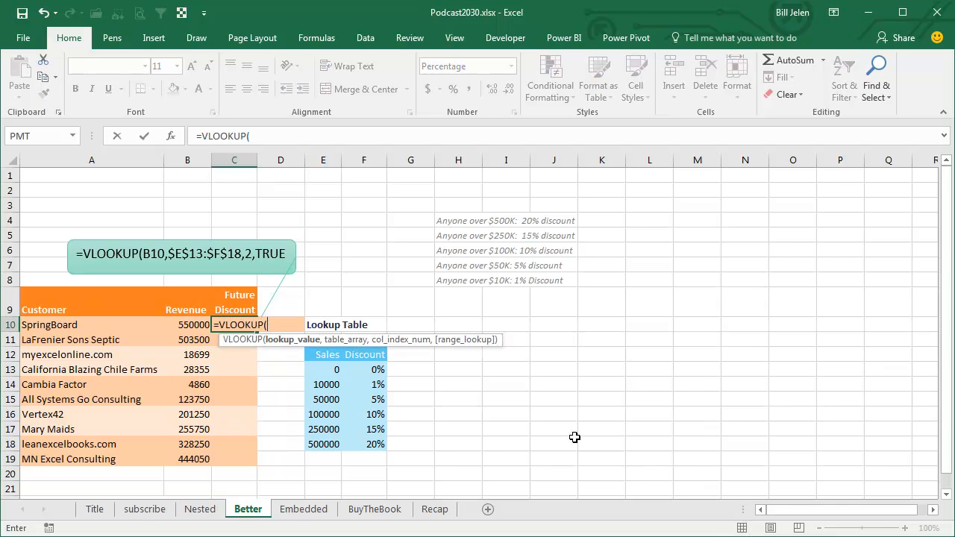
pyautogui.press('Left')
pyautogui.write(',')
# - Complete the VLOOKUP with the absolute table range $E$13:$F$18, column 2 and False as the match type
pyautogui.press('Down')
pyautogui.press('Down')
pyautogui.press('Down')
pyautogui.press('Right')
pyautogui.press('Right')
pyautogui.hotkey('ctrl', 'shift', 'Down')
pyautogui.hotkey('shift', 'Right')
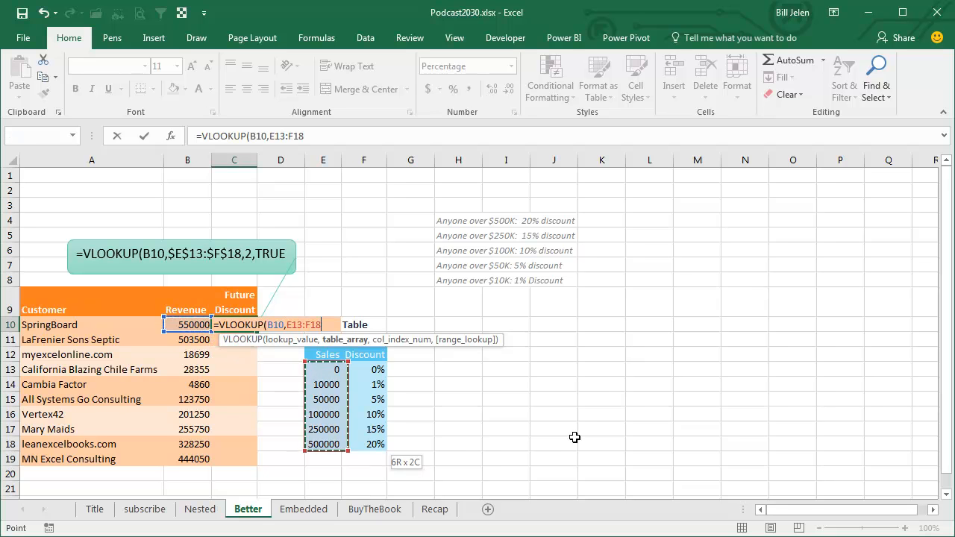
pyautogui.press('F4')
pyautogui.write(',2,False)')
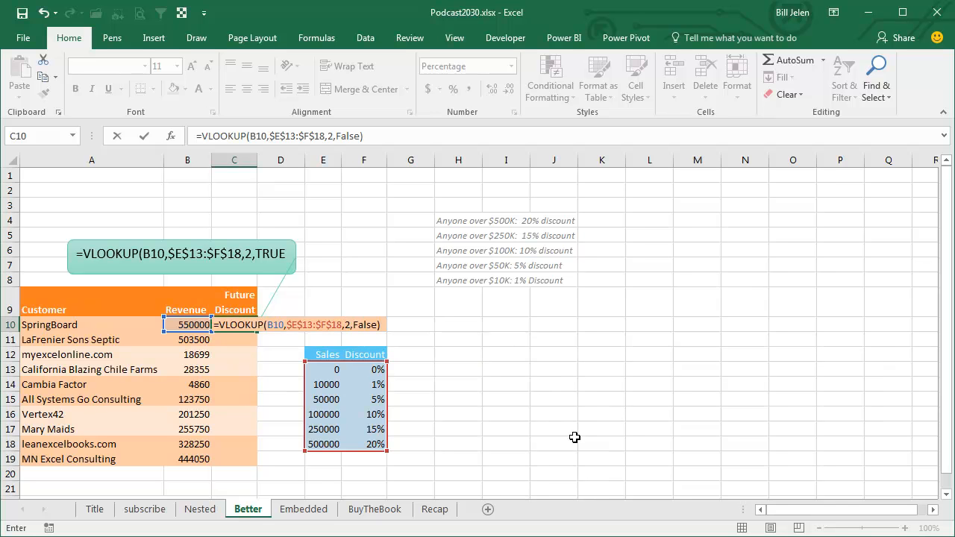
pyautogui.press('Return')
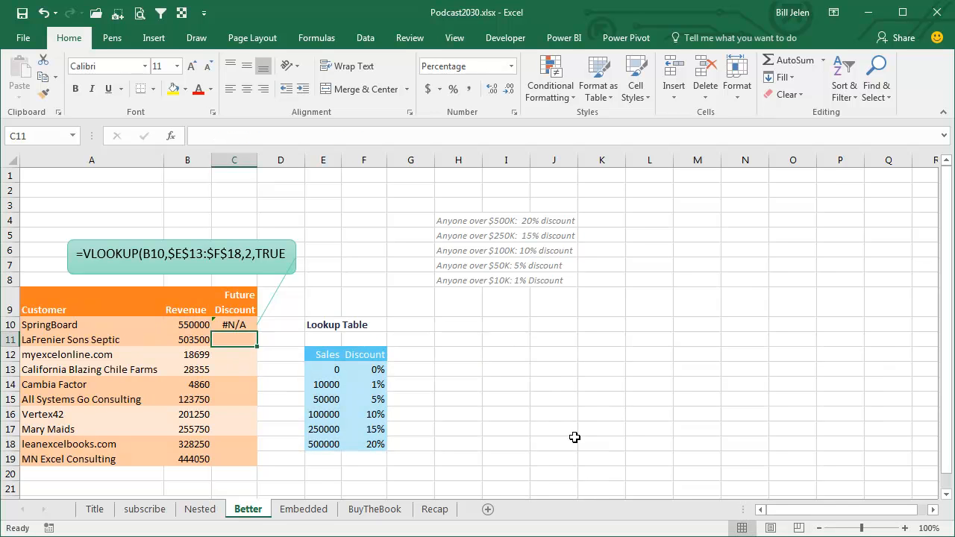
# - Change the last argument of the VLOOKUP in C10 to True for an approximate match
pyautogui.press('Up')
pyautogui.press('F2')
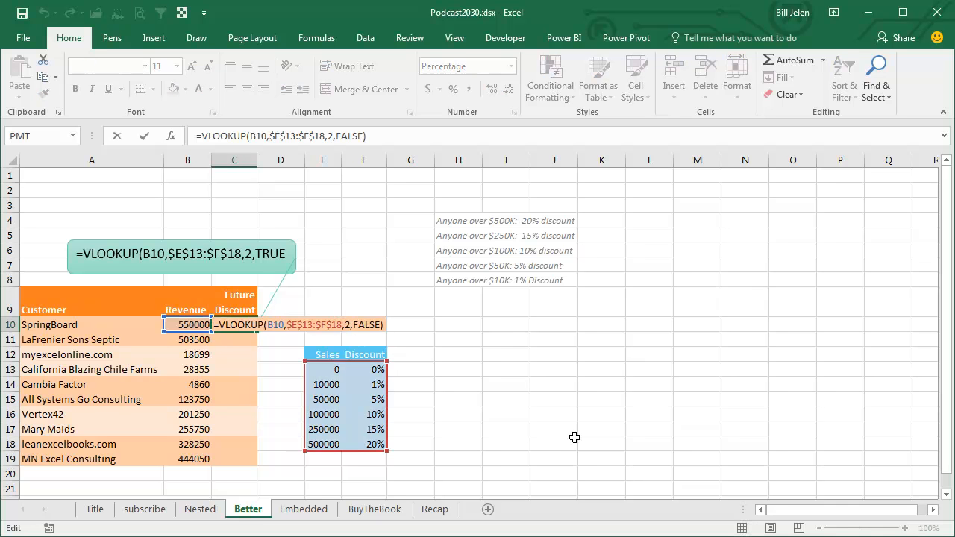
pyautogui.press('Left')
pyautogui.press('Left')
pyautogui.press('Delete')
pyautogui.press('Delete')
pyautogui.press('Delete')
pyautogui.press('Delete')
pyautogui.press('BackSpace')
pyautogui.write('True')
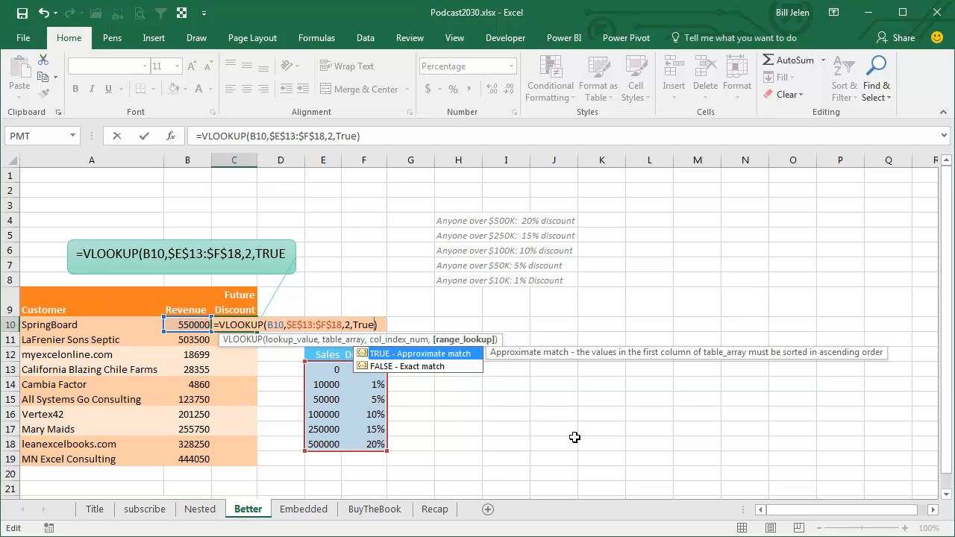
pyautogui.press('Return')
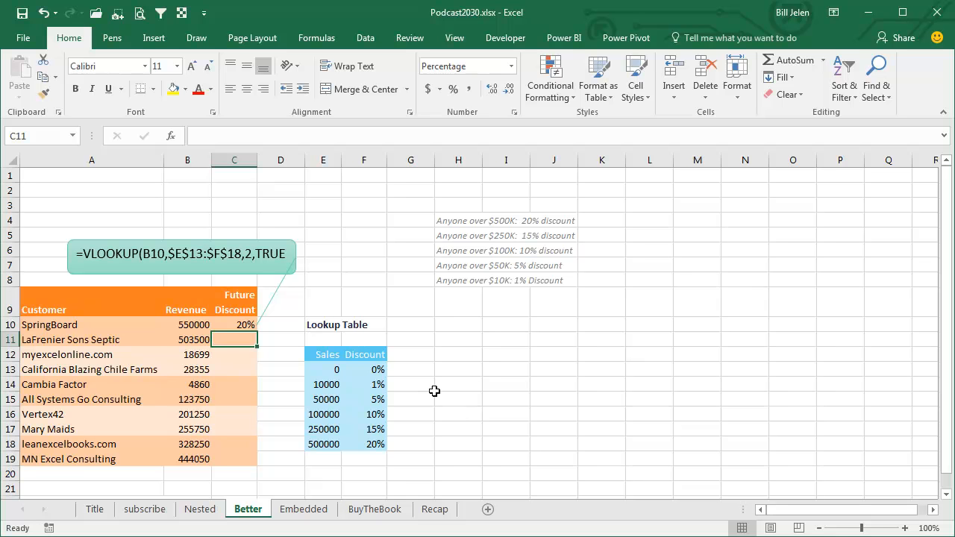
# - Check the VLOOKUP in C10 and copy it down through C19, pasting formulas only
pyautogui.click(240, 325)
pyautogui.press('F2')
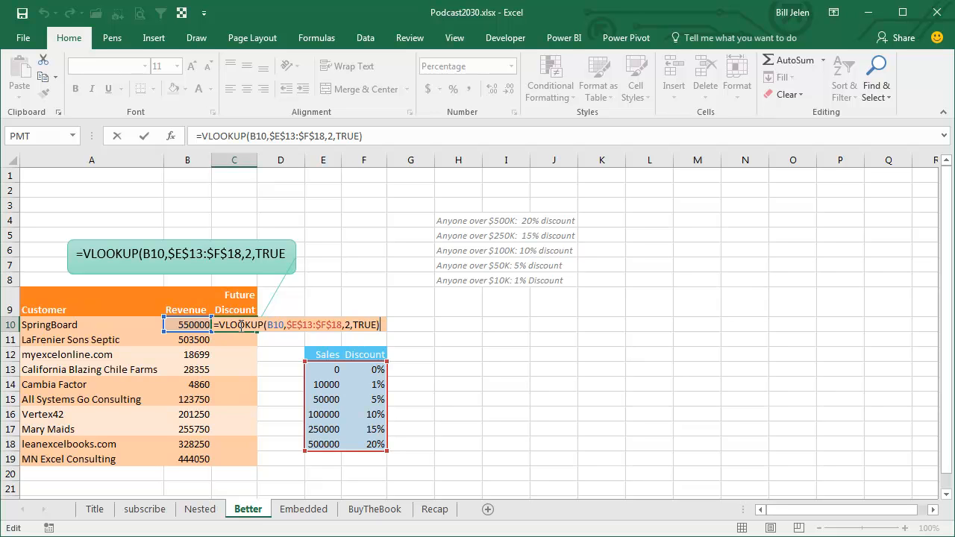
pyautogui.press('Return')
pyautogui.click(240, 326)
pyautogui.hotkey('ctrl', 'c')
pyautogui.hotkey('shift', 'Down')
pyautogui.hotkey('shift', 'Down')
pyautogui.hotkey('shift', 'Down')
pyautogui.hotkey('shift', 'Down')
pyautogui.hotkey('shift', 'Down')
pyautogui.hotkey('shift', 'Down')
pyautogui.hotkey('shift', 'Down')
pyautogui.hotkey('shift', 'Down')
pyautogui.hotkey('shift', 'Down')
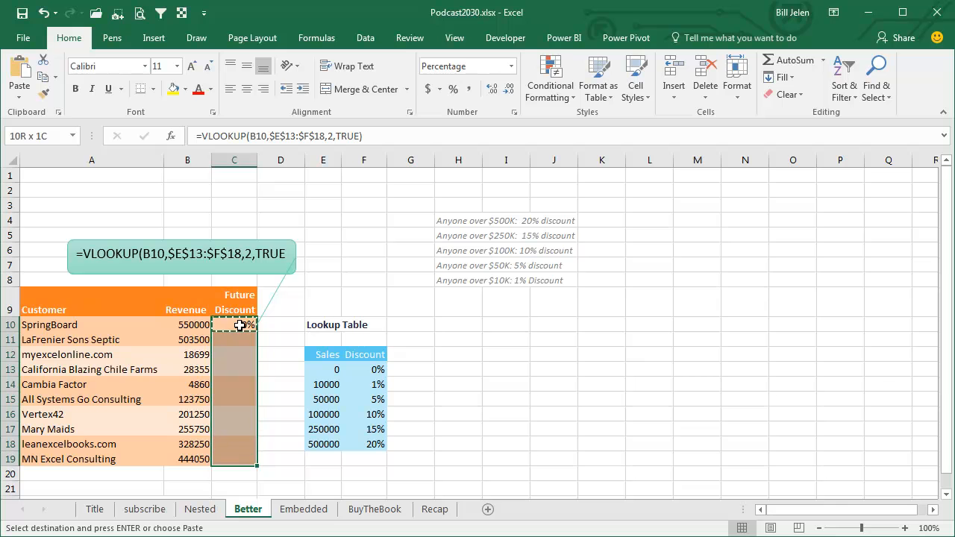
pyautogui.hotkey('ctrl', 'alt', 'v')
pyautogui.press('f')
pyautogui.press('Return')
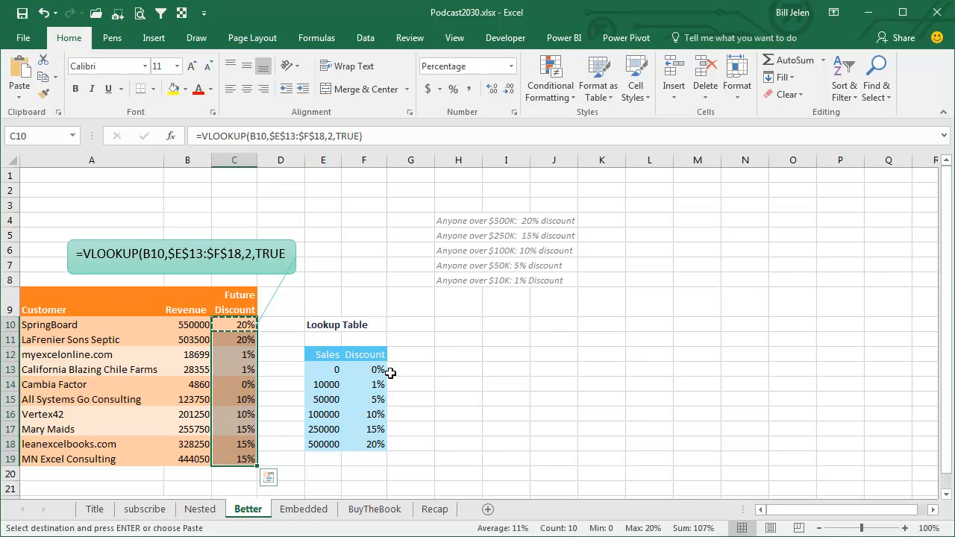
# - On the Embed sheet, convert the $E$13:$F$18 reference in C10's VLOOKUP into an embedded array of its values
pyautogui.click(289, 509)
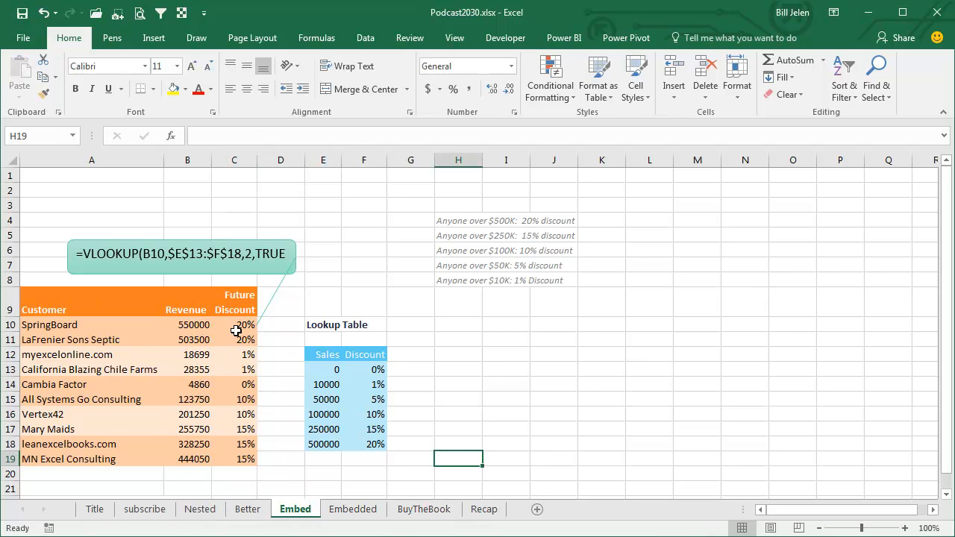
pyautogui.click(238, 326)
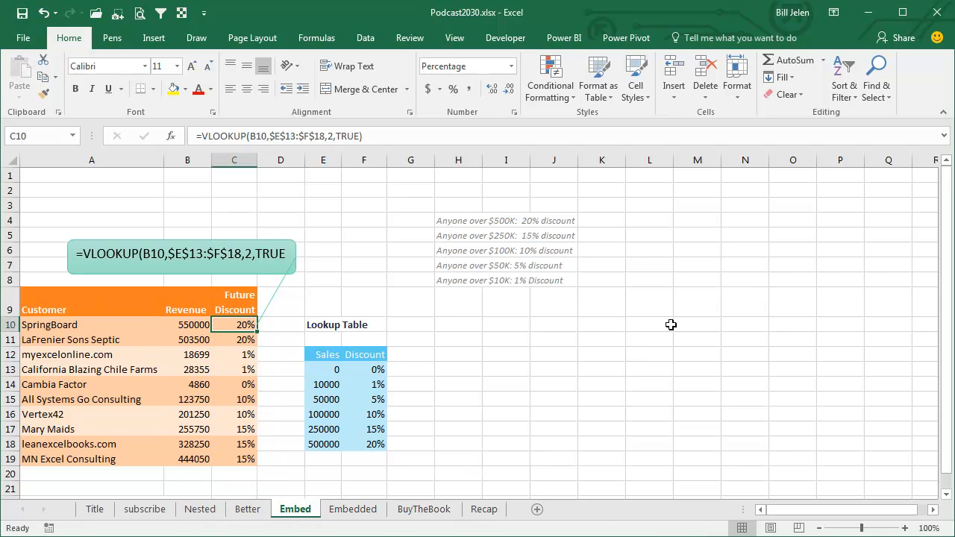
pyautogui.press('F2')
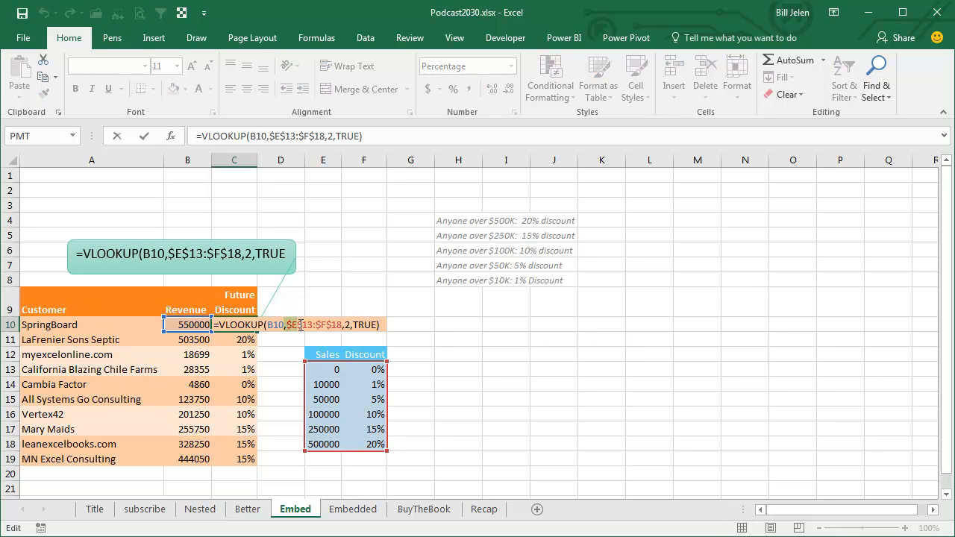
pyautogui.click(292, 325)
pyautogui.click(292, 346)
pyautogui.moveTo(287, 325); pyautogui.dragTo(343, 325)
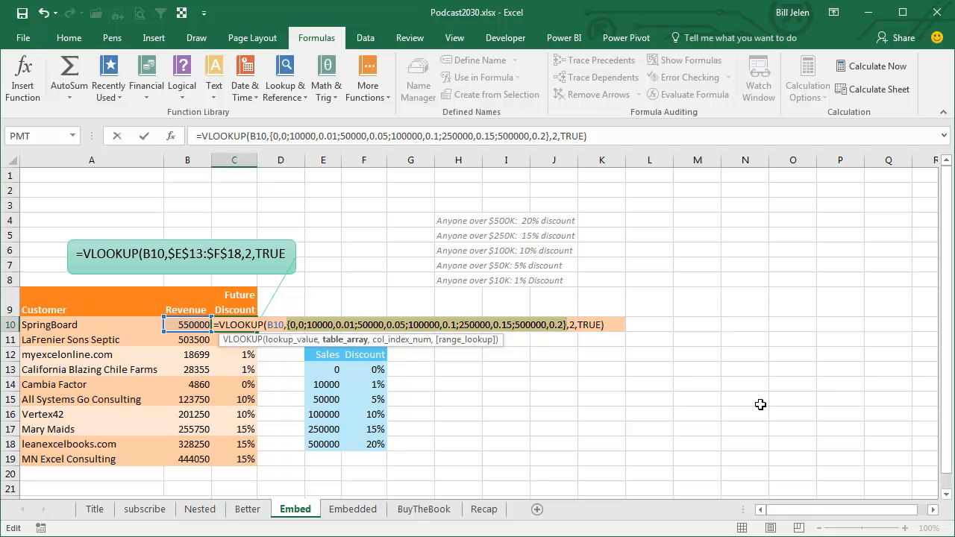
pyautogui.press('Return')
# - Copy the embedded-array VLOOKUP from C10 down the Future Discount column, pasting formulas only
pyautogui.press('Up')
pyautogui.hotkey('ctrl', 'c')
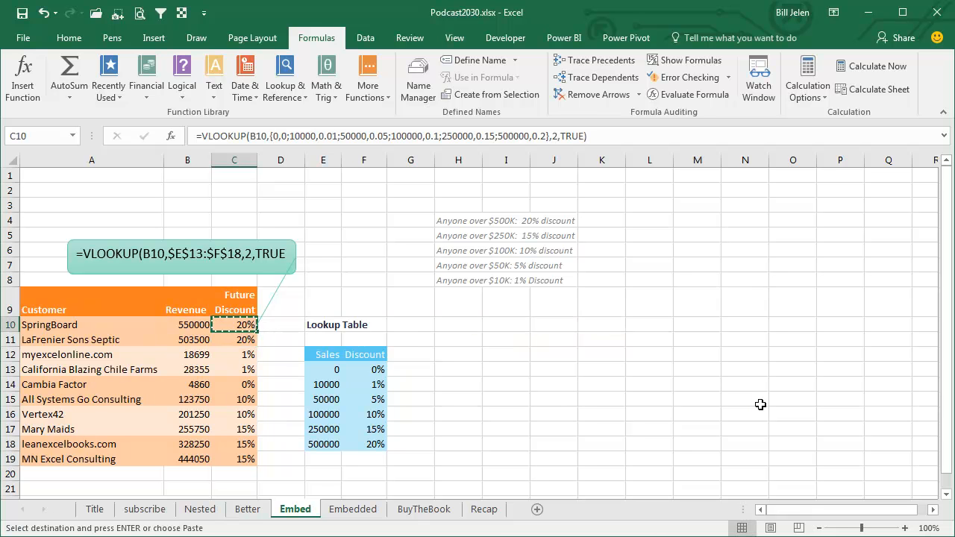
pyautogui.hotkey('shift', 'Down')
pyautogui.hotkey('shift', 'Down')
pyautogui.hotkey('shift', 'Down')
pyautogui.hotkey('shift', 'Down')
pyautogui.hotkey('shift', 'Down')
pyautogui.hotkey('shift', 'Down')
pyautogui.hotkey('shift', 'Down')
pyautogui.hotkey('shift', 'Down')
pyautogui.hotkey('shift', 'Down')
pyautogui.hotkey('ctrl', 'alt', 'v')
pyautogui.press('f')
pyautogui.press('Return')
# - Clear the contents of the lookup table in E10:F18, including its title and headings
pyautogui.press('Right')
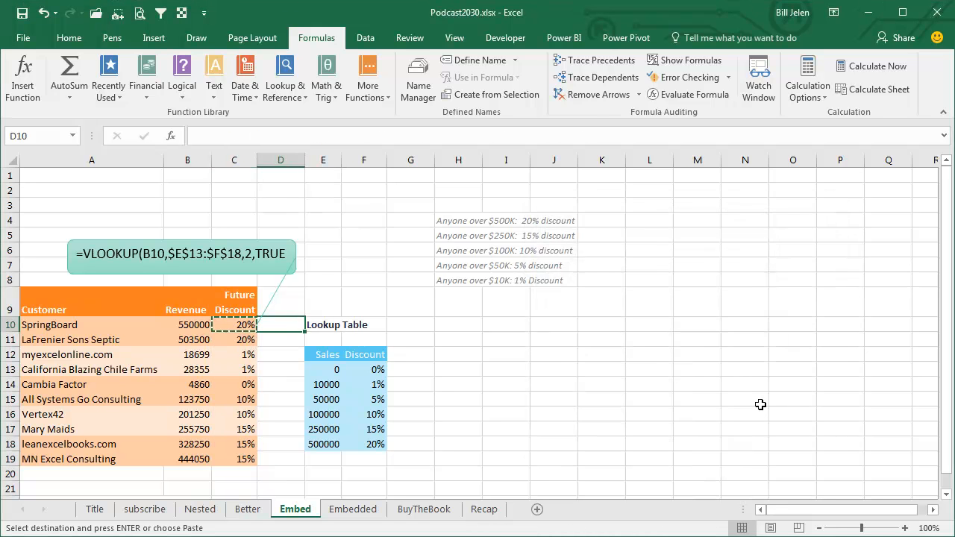
pyautogui.press('Right')
pyautogui.hotkey('shift', 'Down')
pyautogui.hotkey('shift', 'Down')
pyautogui.hotkey('shift', 'Down')
pyautogui.hotkey('shift', 'Down')
pyautogui.hotkey('shift', 'Down')
pyautogui.hotkey('shift', 'Down')
pyautogui.hotkey('shift', 'Right')
pyautogui.hotkey('shift', 'Down')
pyautogui.hotkey('shift', 'Down')
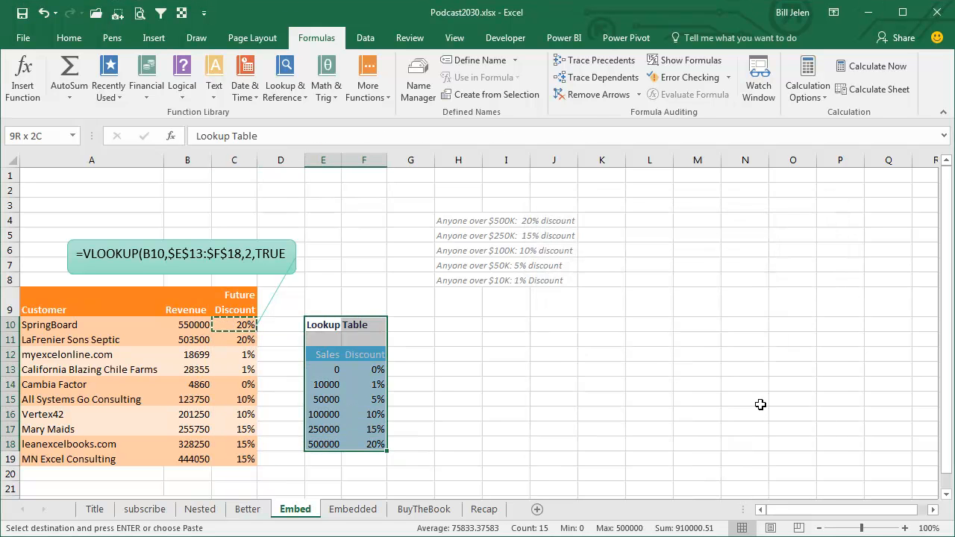
pyautogui.press('Delete')
# - Examine the embedded lookup array inside the VLOOKUP formula in C10
pyautogui.press('Left')
pyautogui.press('Left')
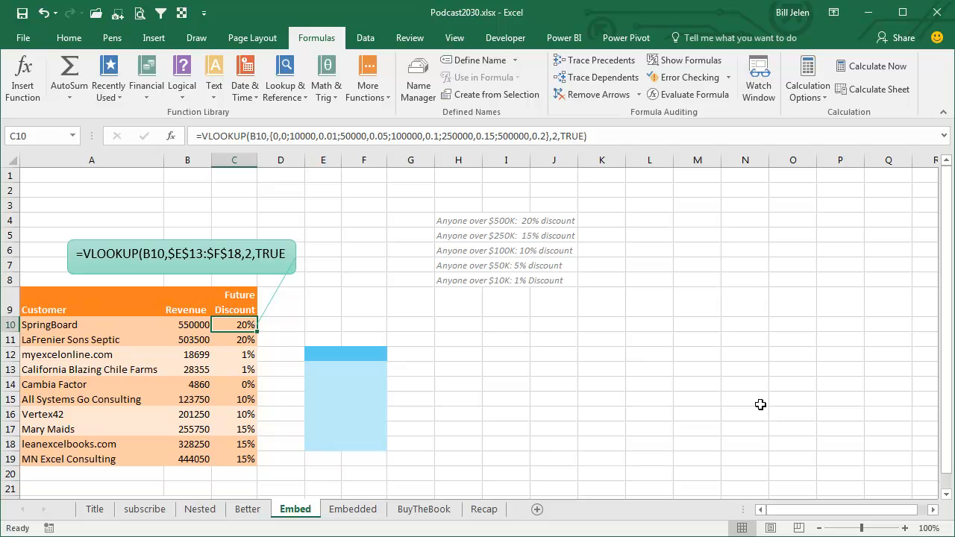
pyautogui.press('F2')
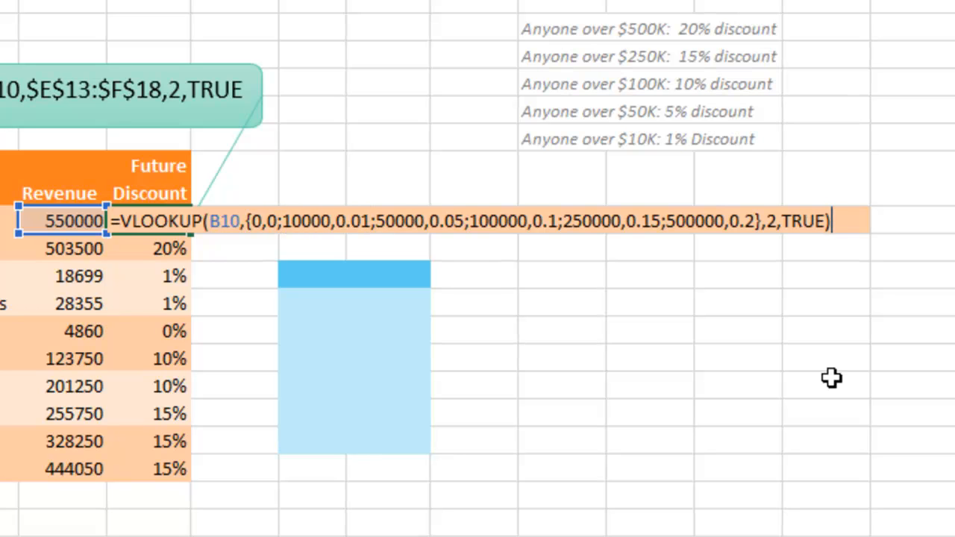
pyautogui.hotkey('ctrl', 'Return')
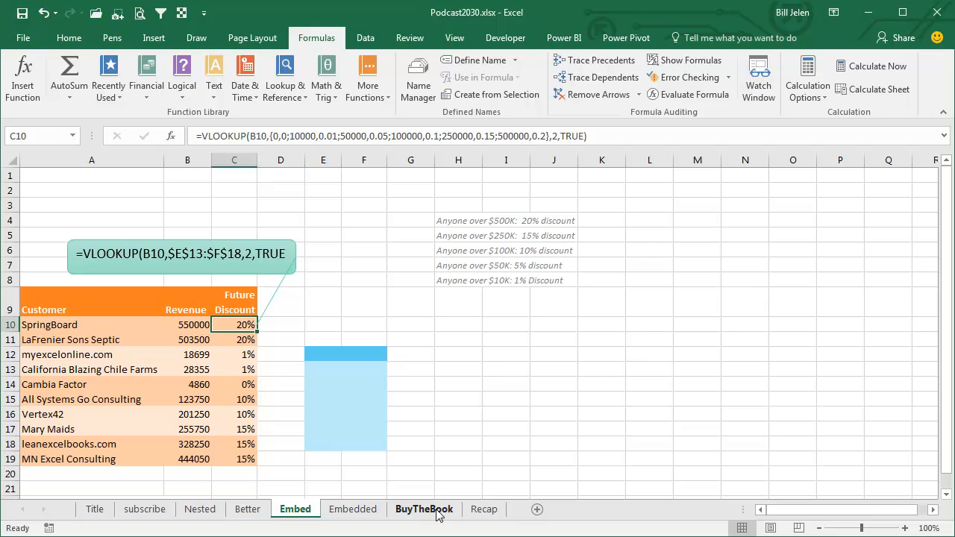
# - View the BuyTheBook sheet and the episode summary on the Recap sheet
pyautogui.click(438, 515)
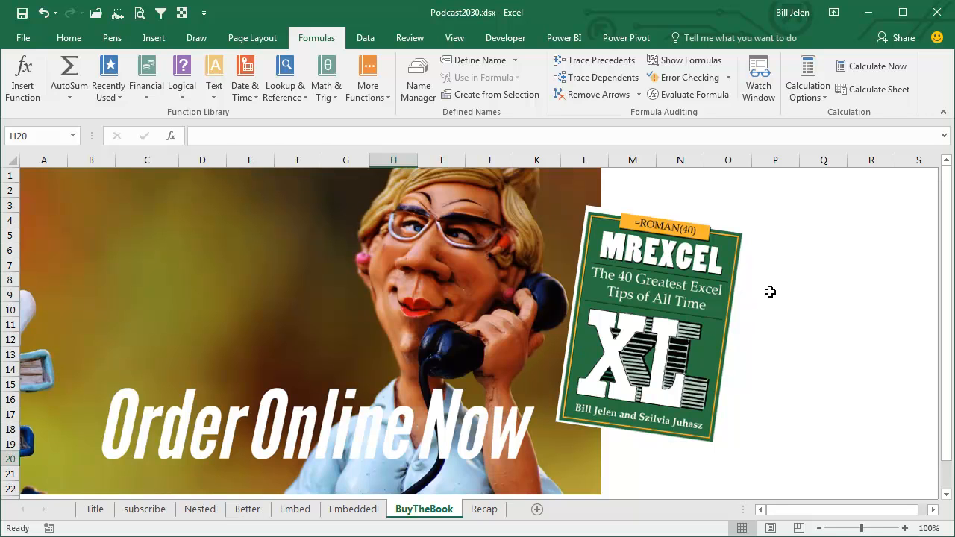
pyautogui.click(484, 510)
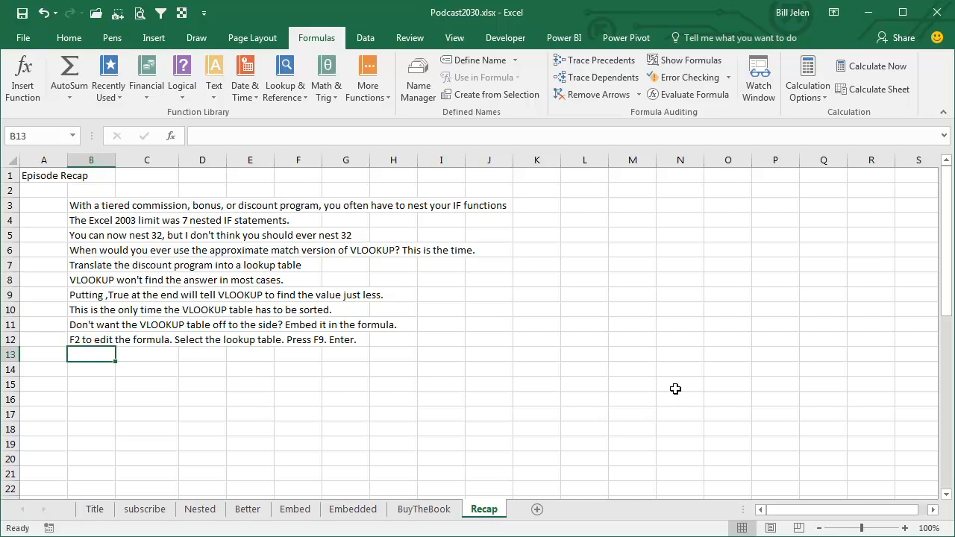